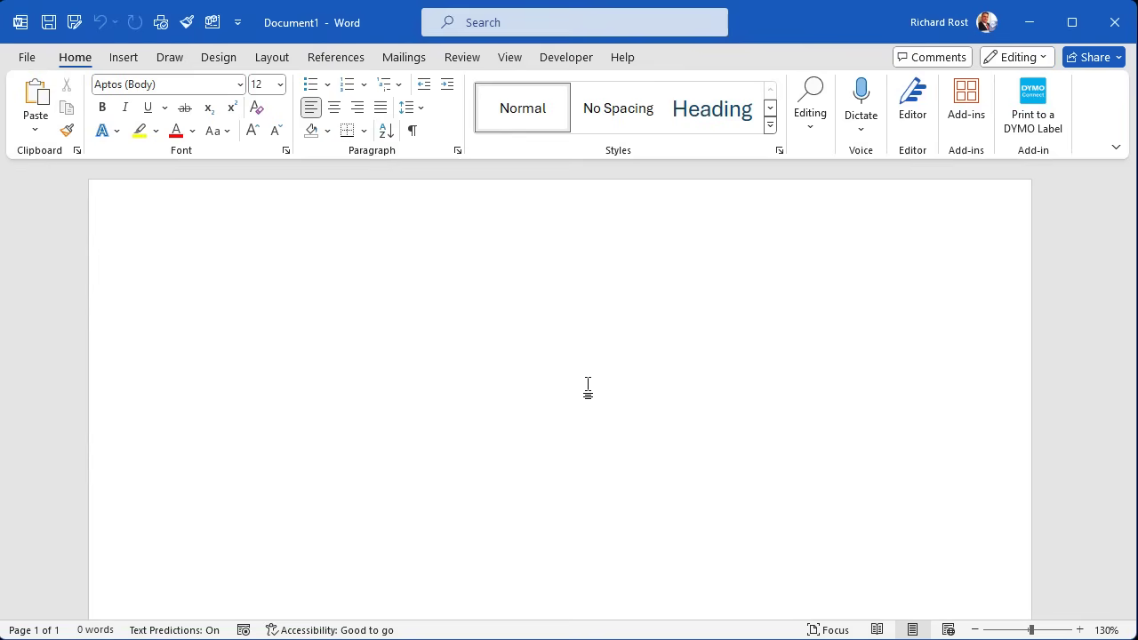
# - Enter the label "Customer:" in the blank document and check that Developer is enabled in the ribbon customization settings
pyautogui.write('Customer:')
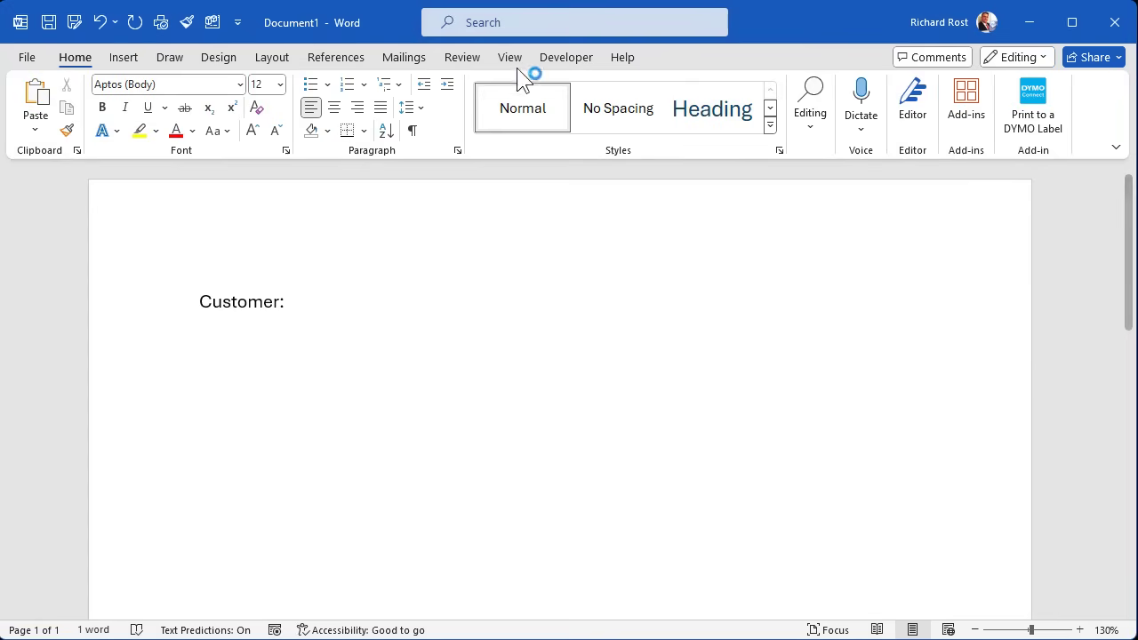
pyautogui.click(561, 52)
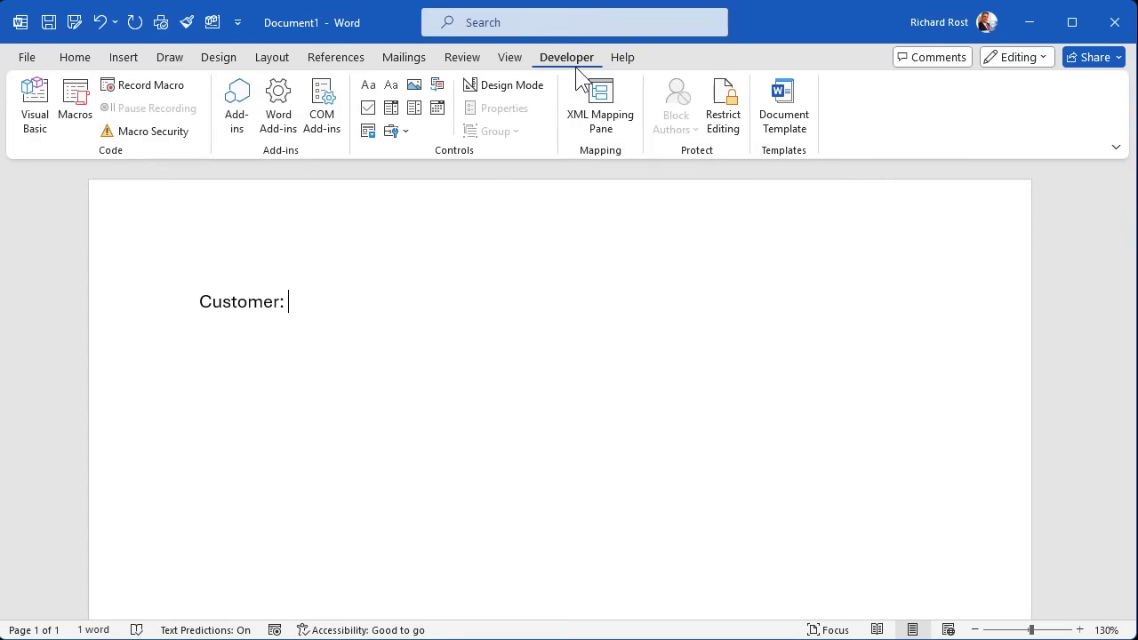
pyautogui.rightClick(559, 58)
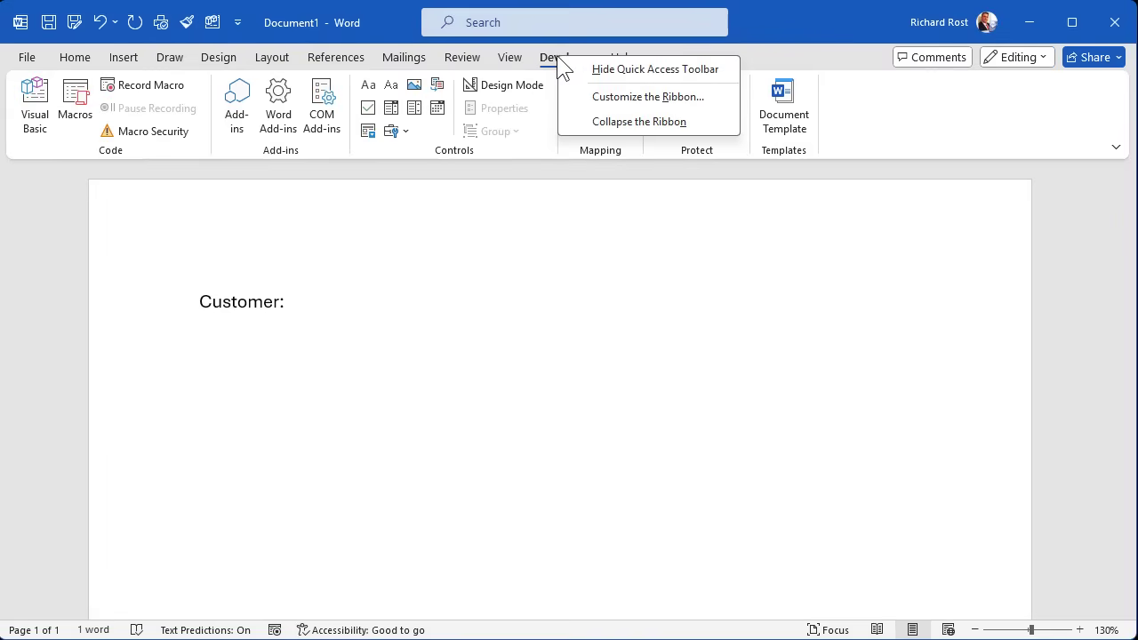
pyautogui.click(620, 96)
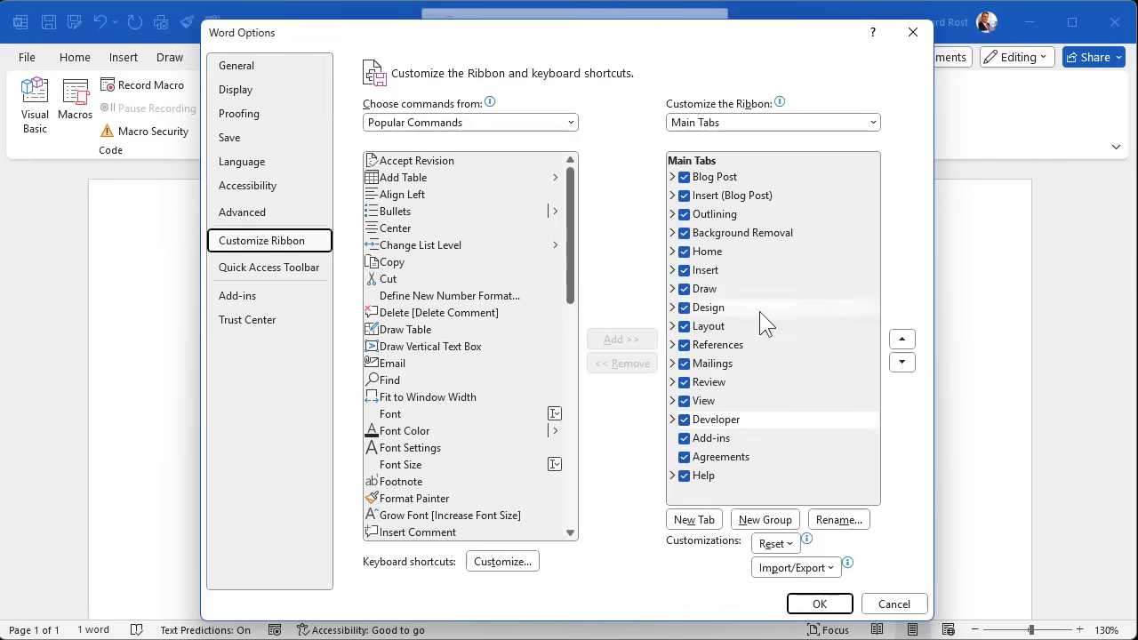
pyautogui.click(715, 421)
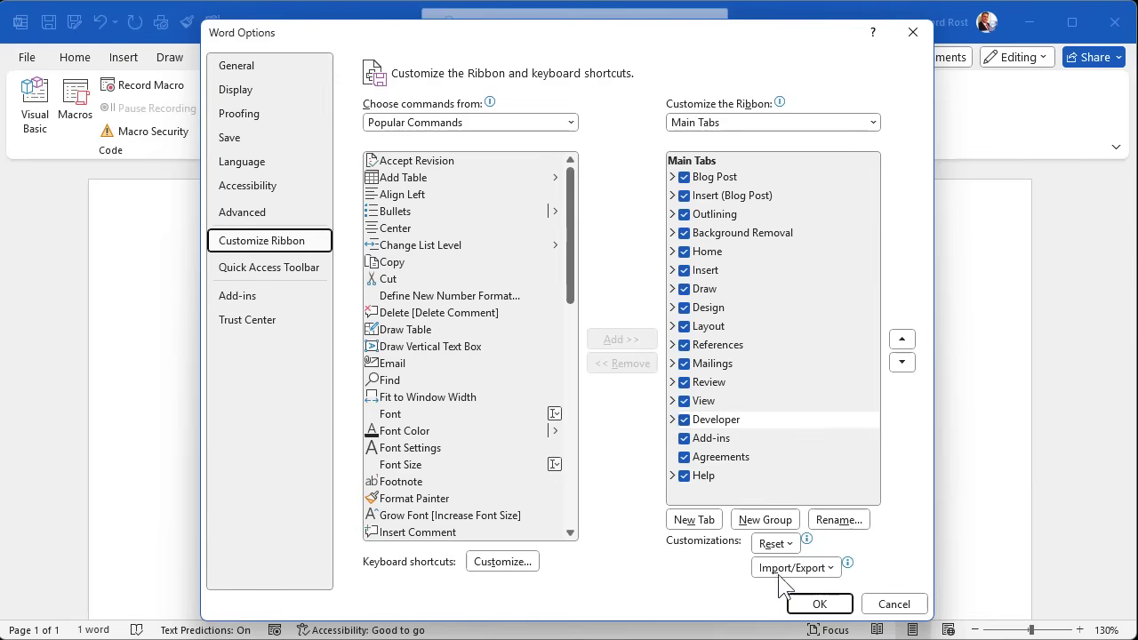
pyautogui.click(811, 604)
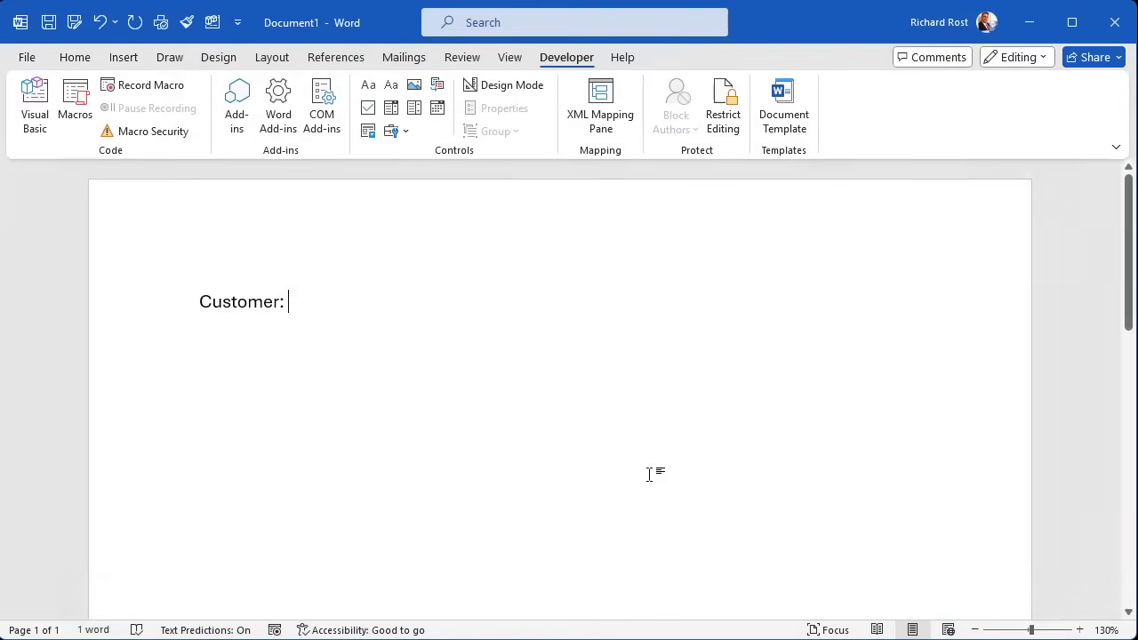
# - Insert a combo box content control after the "Customer:" label and look at its default choices and shortcut options
pyautogui.click(393, 109)
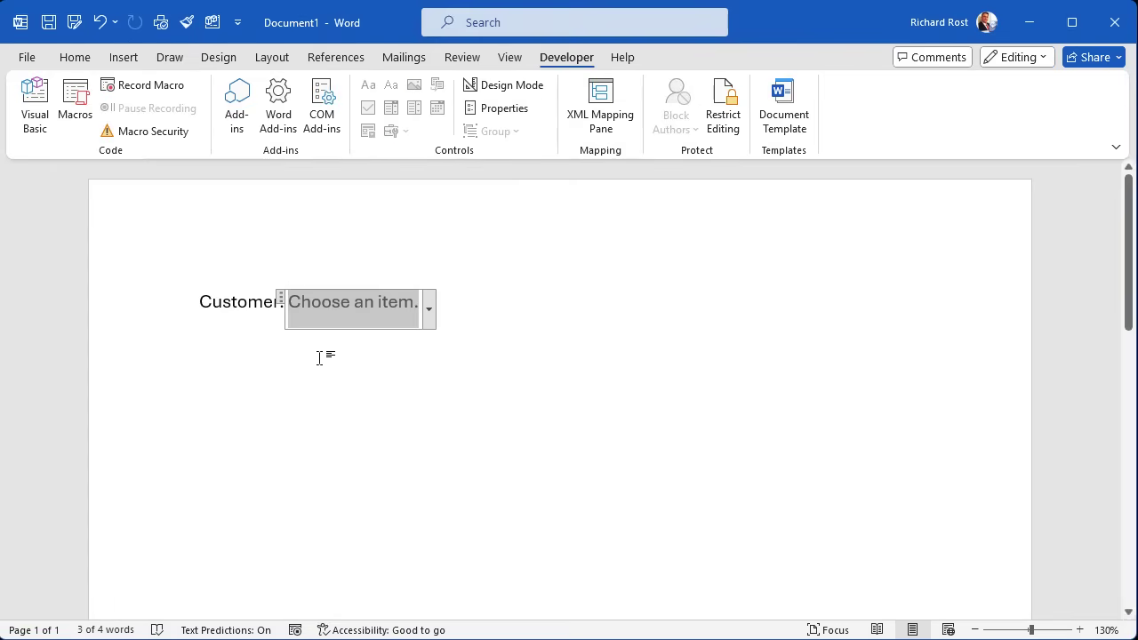
pyautogui.click(428, 308)
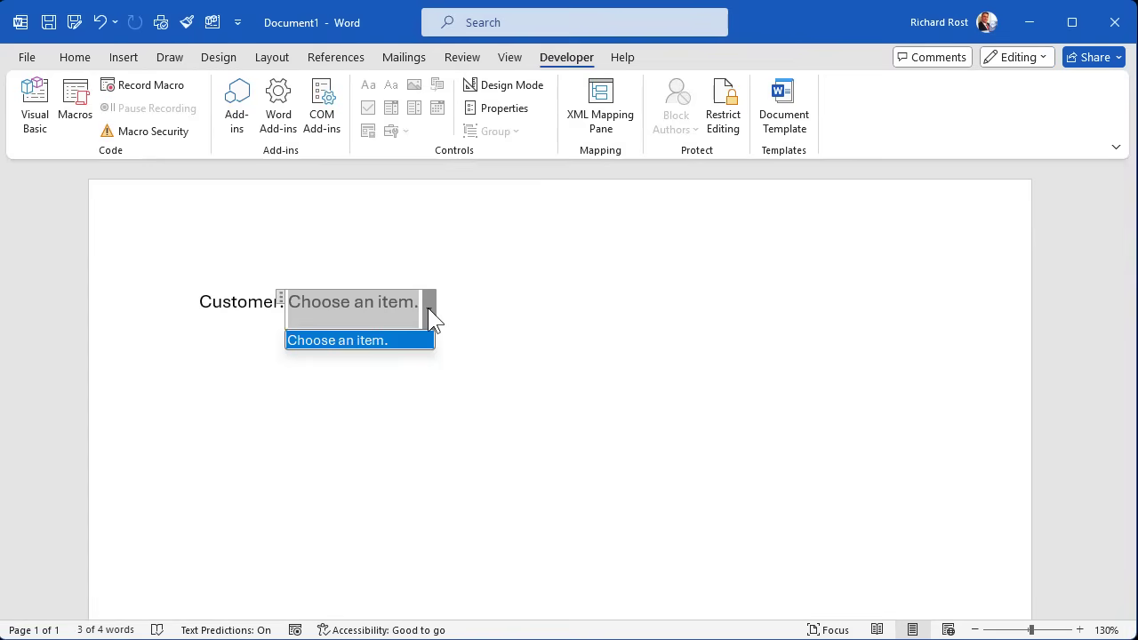
pyautogui.click(347, 308)
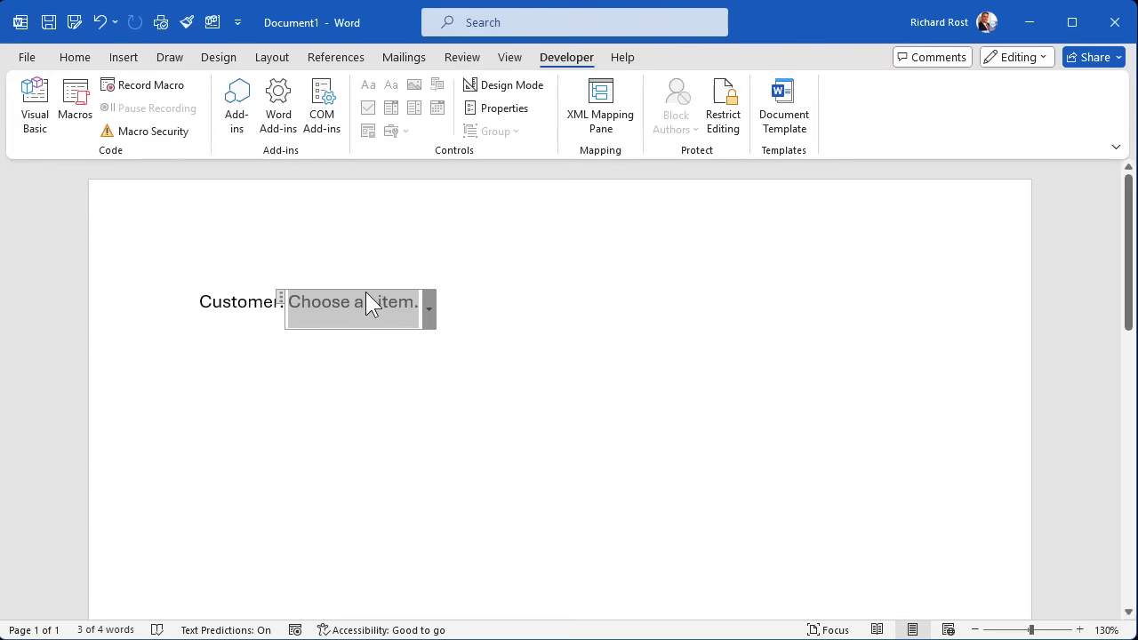
pyautogui.rightClick(369, 293)
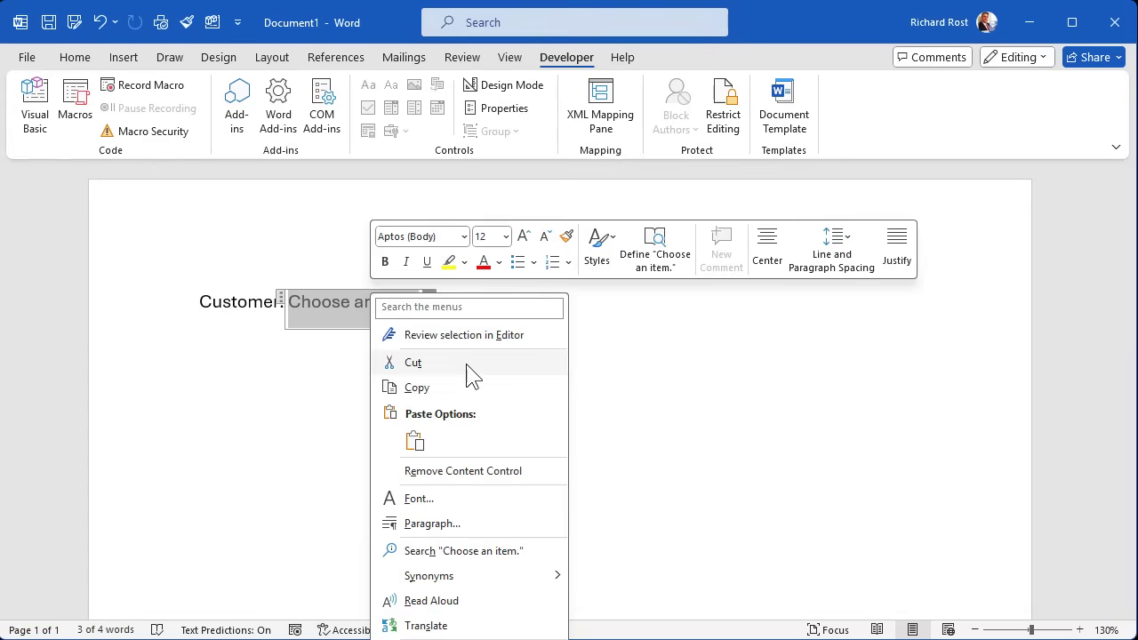
pyautogui.click(335, 315)
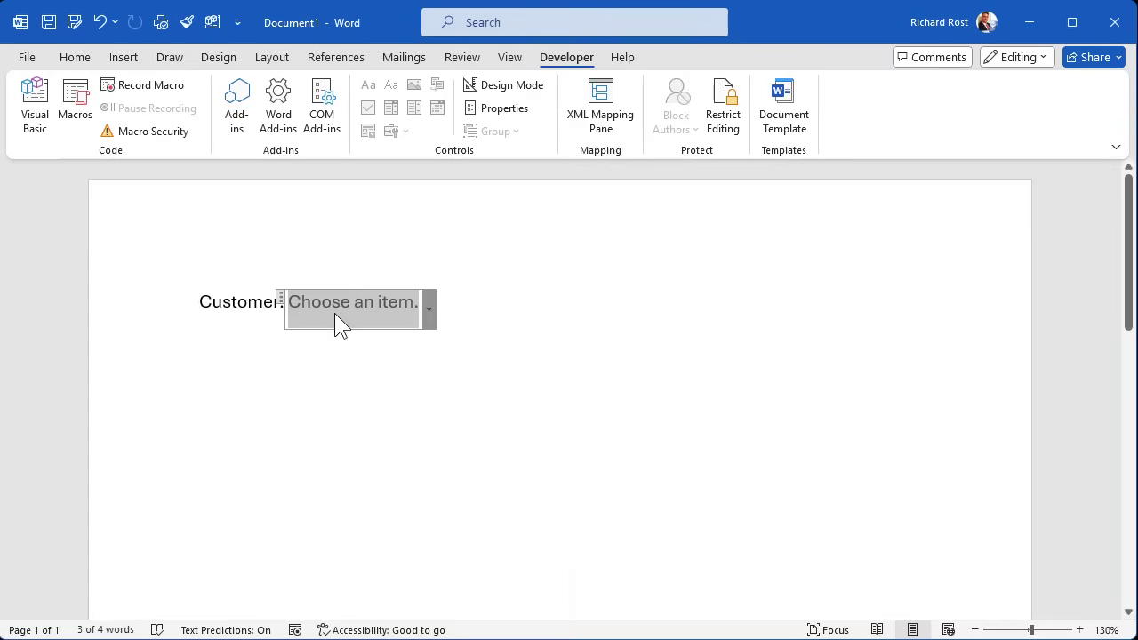
# - Set the content control's title to CustomerCombo and its color to light turquoise, keeping it shown as Bounding Box
pyautogui.click(516, 111)
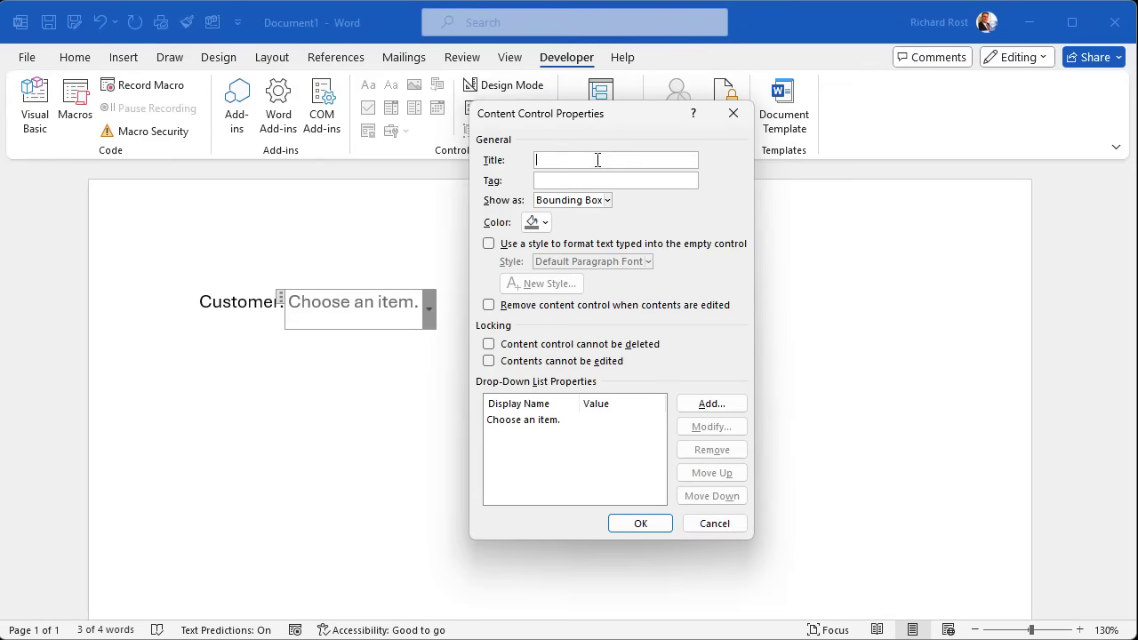
pyautogui.write('CustomerCombo')
pyautogui.click(639, 176)
pyautogui.click(606, 207)
pyautogui.click(608, 205)
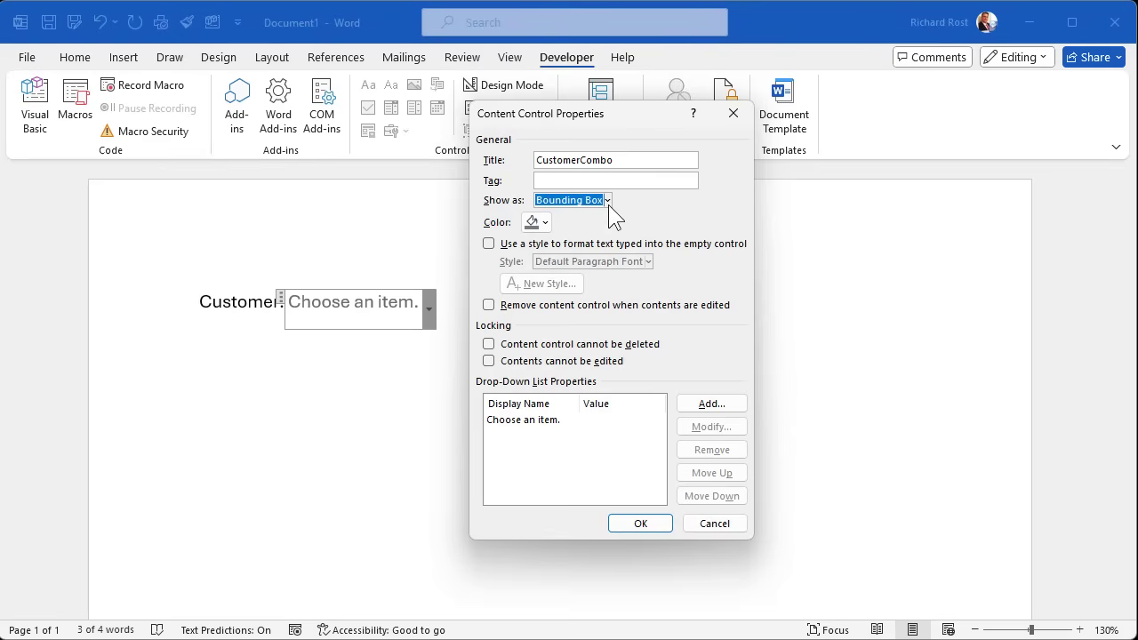
pyautogui.click(544, 224)
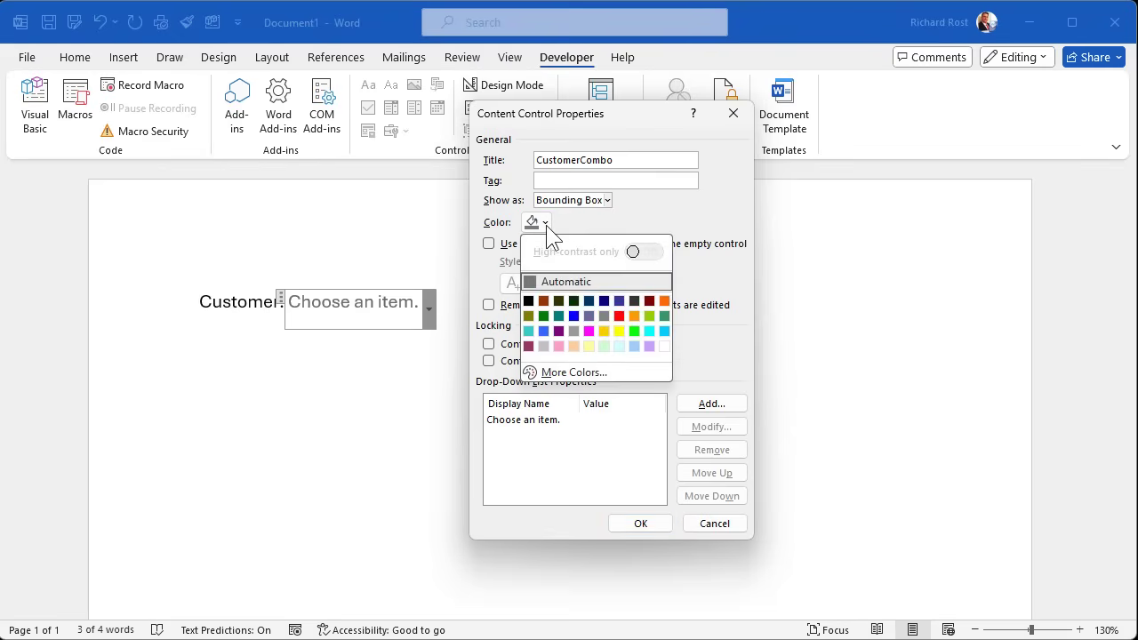
pyautogui.click(620, 345)
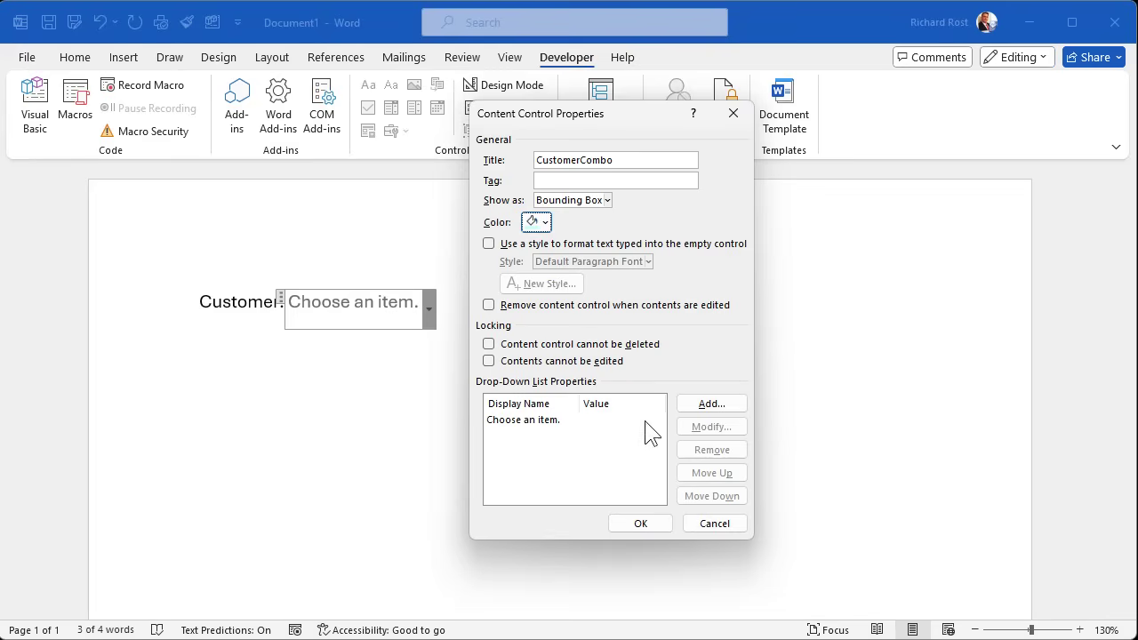
# - Add the first customer's name, last name first, as a choice in the control's drop-down list
pyautogui.click(718, 406)
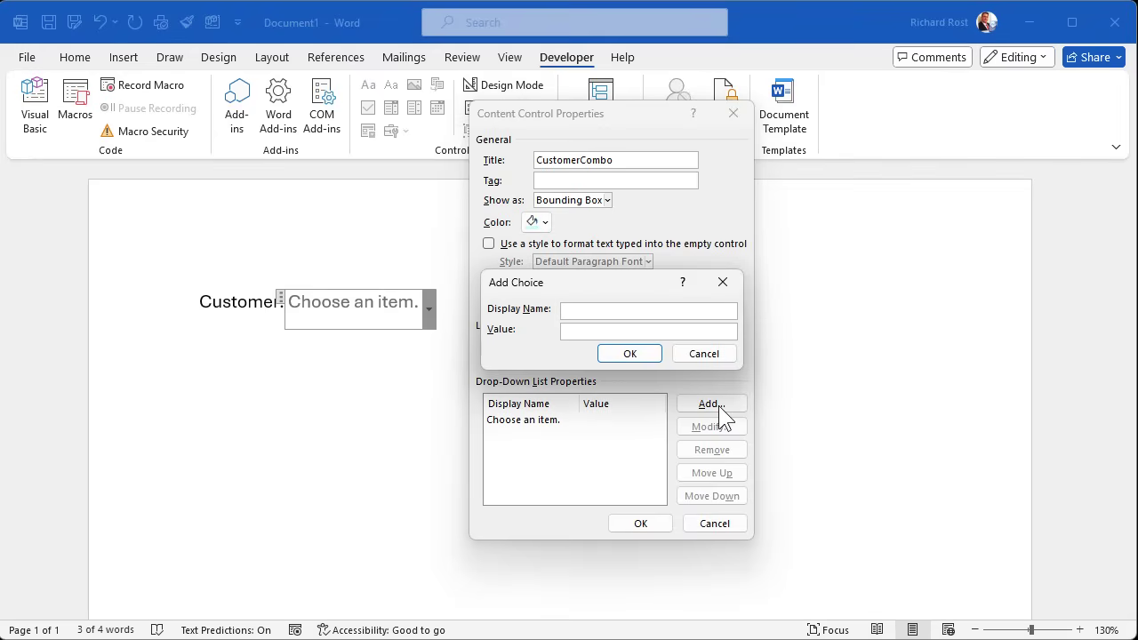
pyautogui.write('Kirk, Jame')
pyautogui.press('Return')
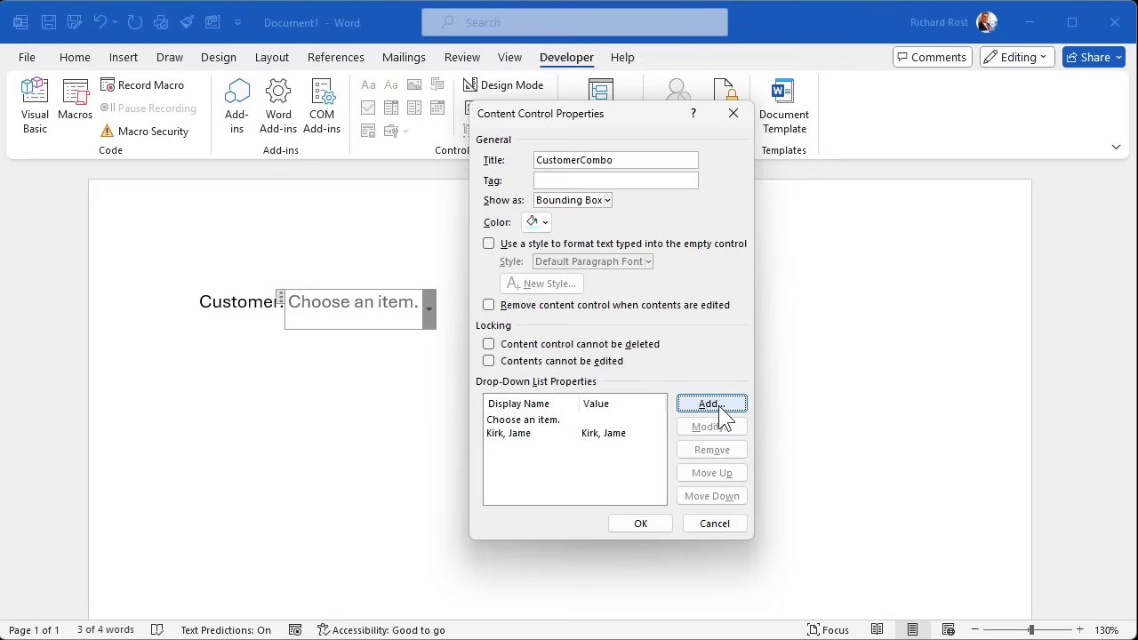
# - Append the missing "s" to the first customer's name in both the display name and the value
pyautogui.click(538, 434)
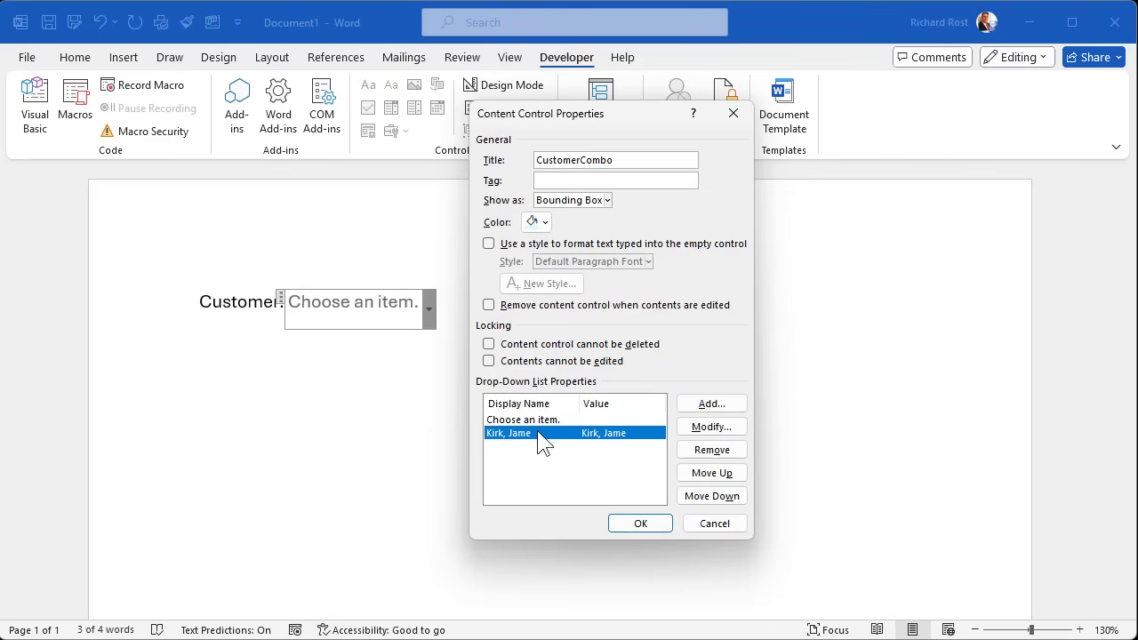
pyautogui.click(714, 429)
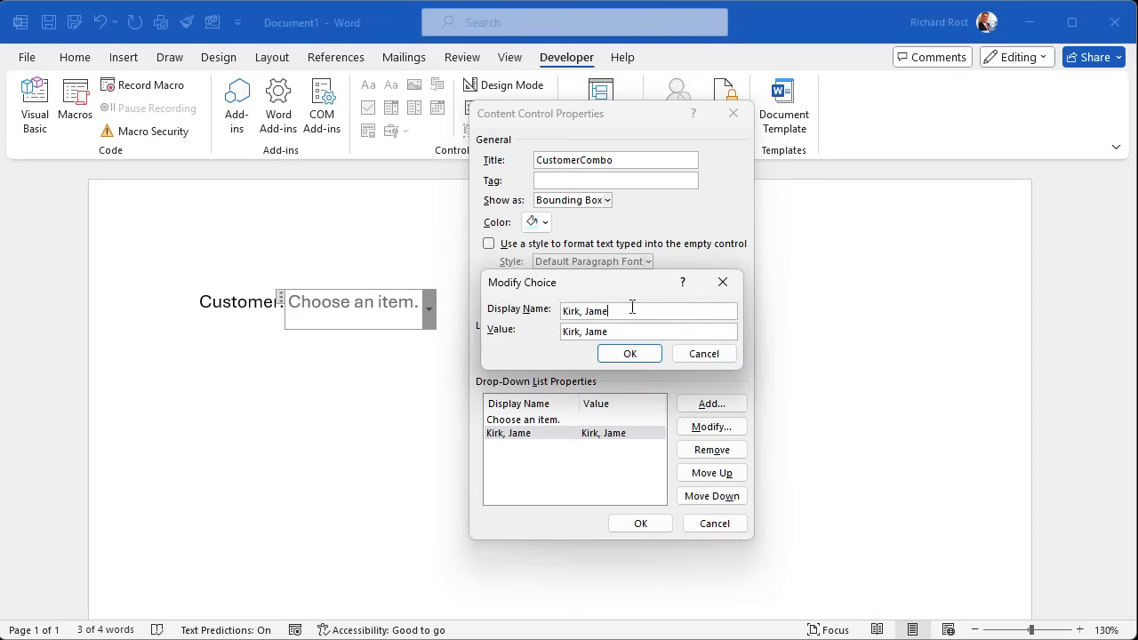
pyautogui.write('s')
pyautogui.click(631, 334)
pyautogui.write('s')
pyautogui.click(631, 354)
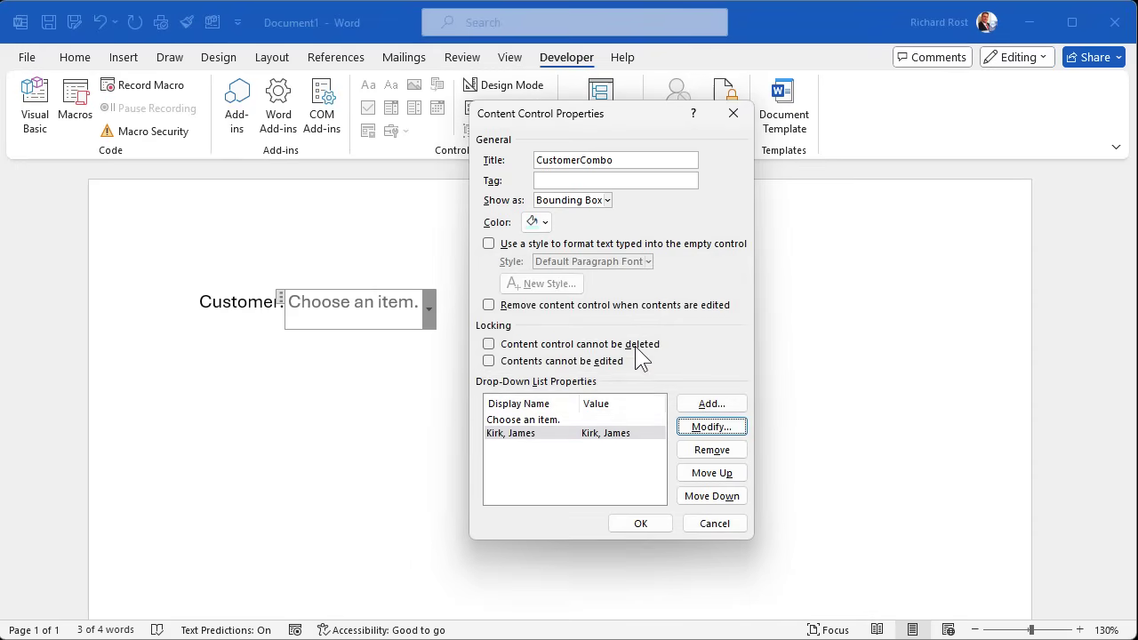
# - Add the second customer's name, last name first, as another choice in the drop-down list
pyautogui.click(709, 405)
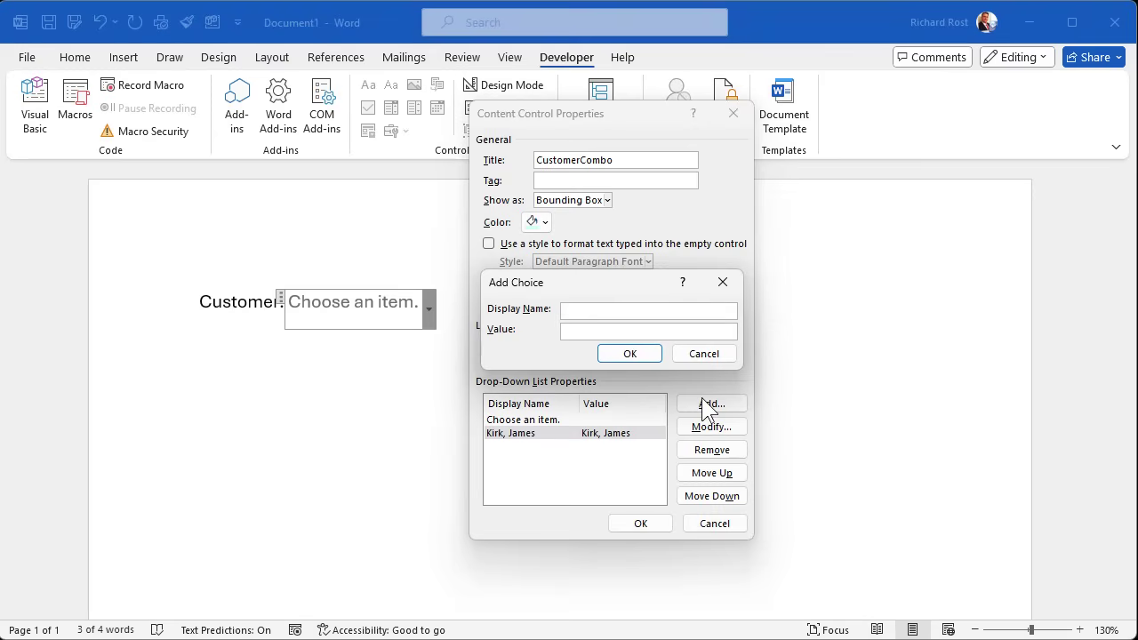
pyautogui.write('McCoy, Bon')
pyautogui.press('BackSpace')
pyautogui.press('BackSpace')
pyautogui.press('BackSpace')
pyautogui.press('BackSpace')
pyautogui.write('Bones')
pyautogui.press('Return')
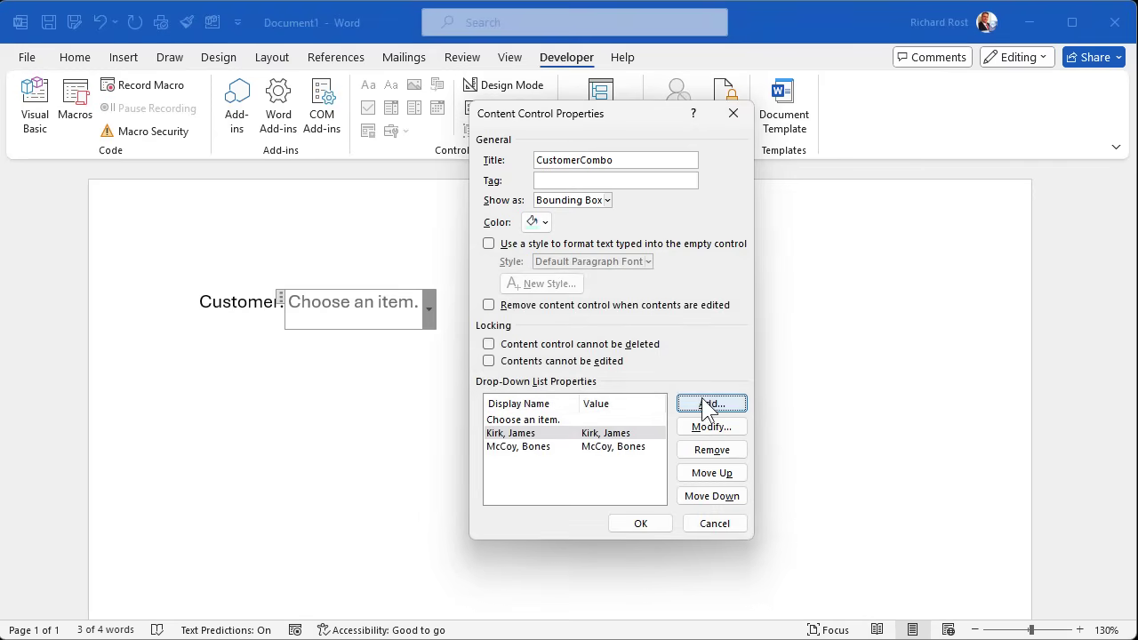
# - Add the third customer's name, last name first, as a choice and apply the content control properties
pyautogui.click(711, 403)
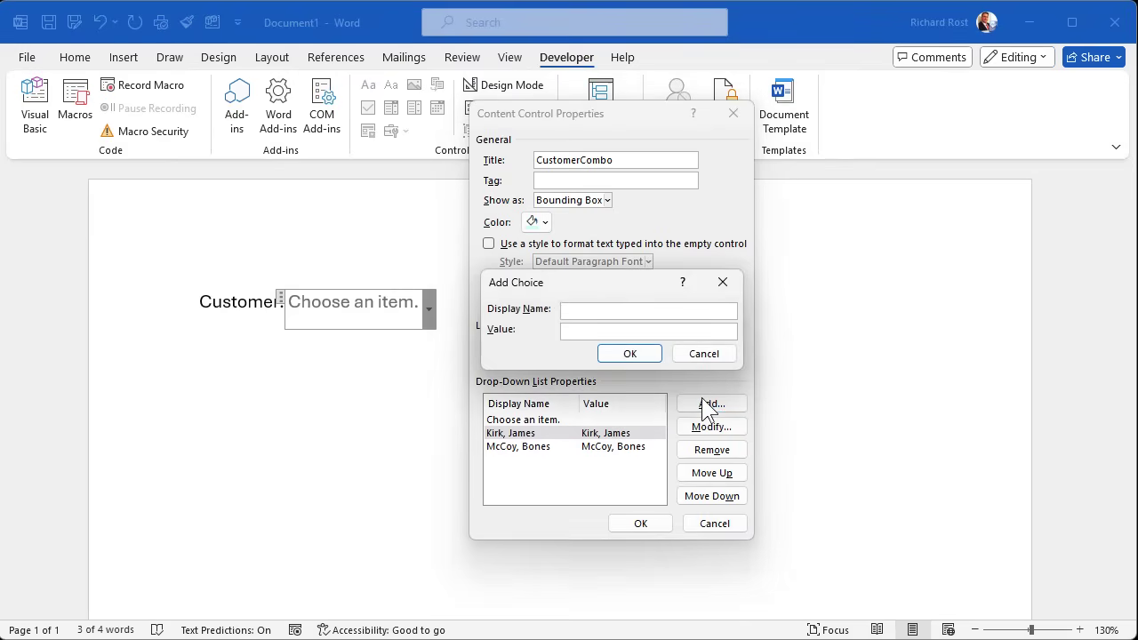
pyautogui.write('Picard, Jean-Luc')
pyautogui.press('Return')
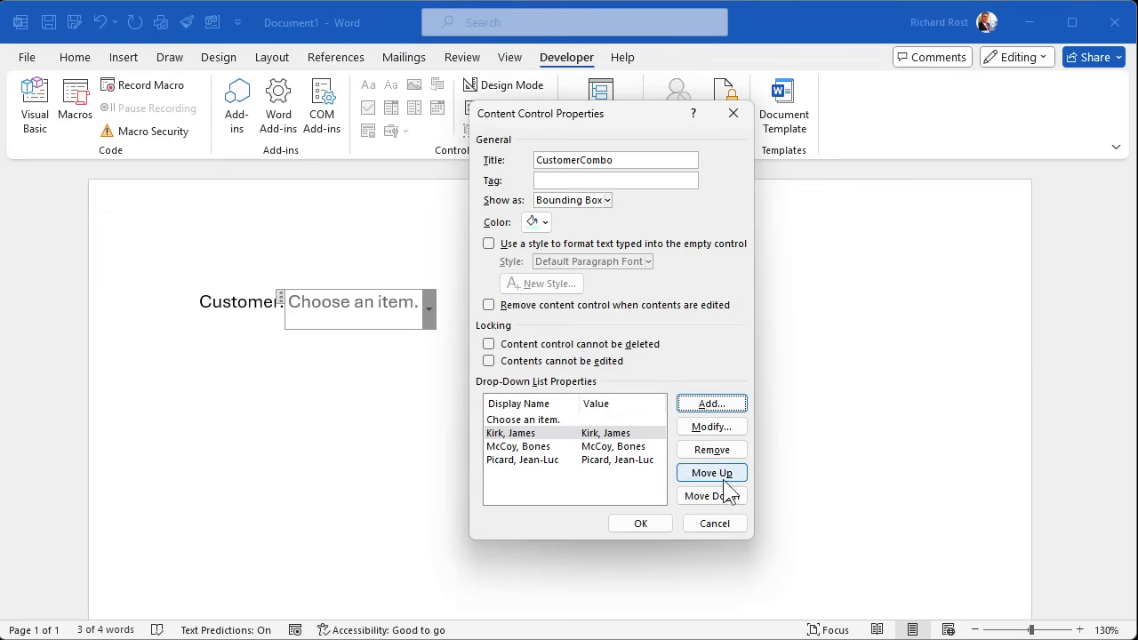
pyautogui.click(645, 526)
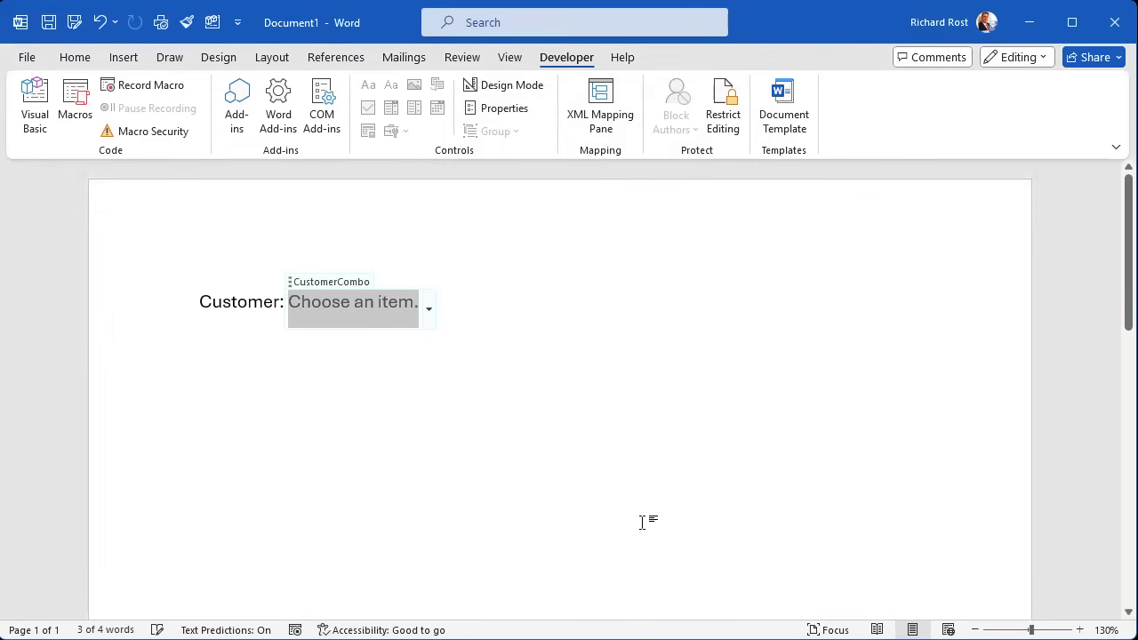
# - Choose the second customer in the CustomerCombo control and leave the control
pyautogui.click(428, 310)
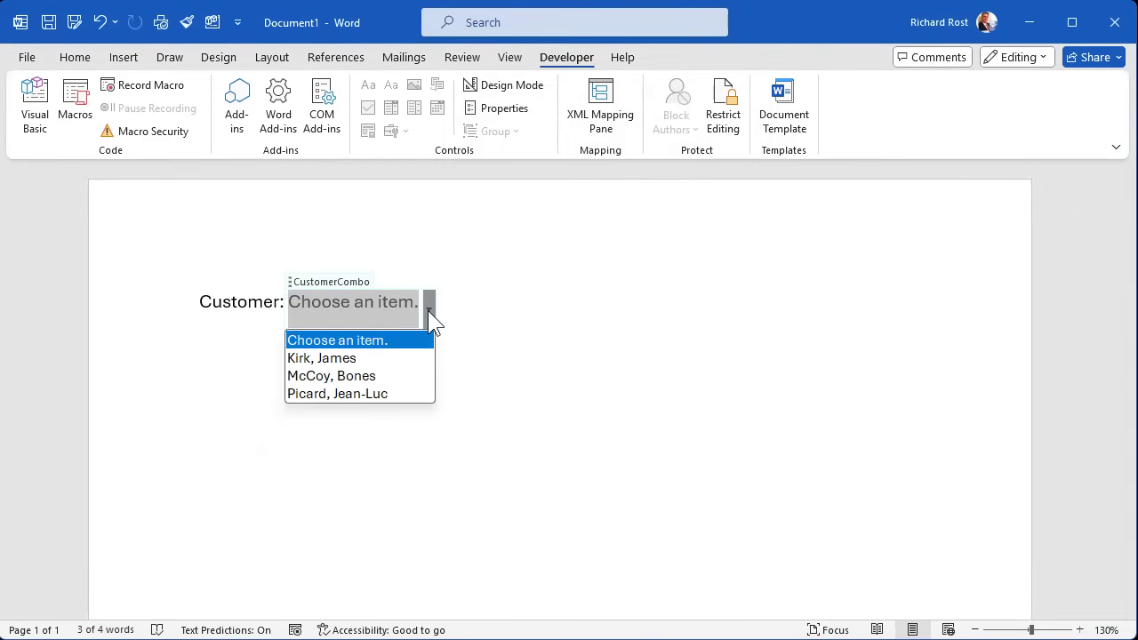
pyautogui.click(383, 376)
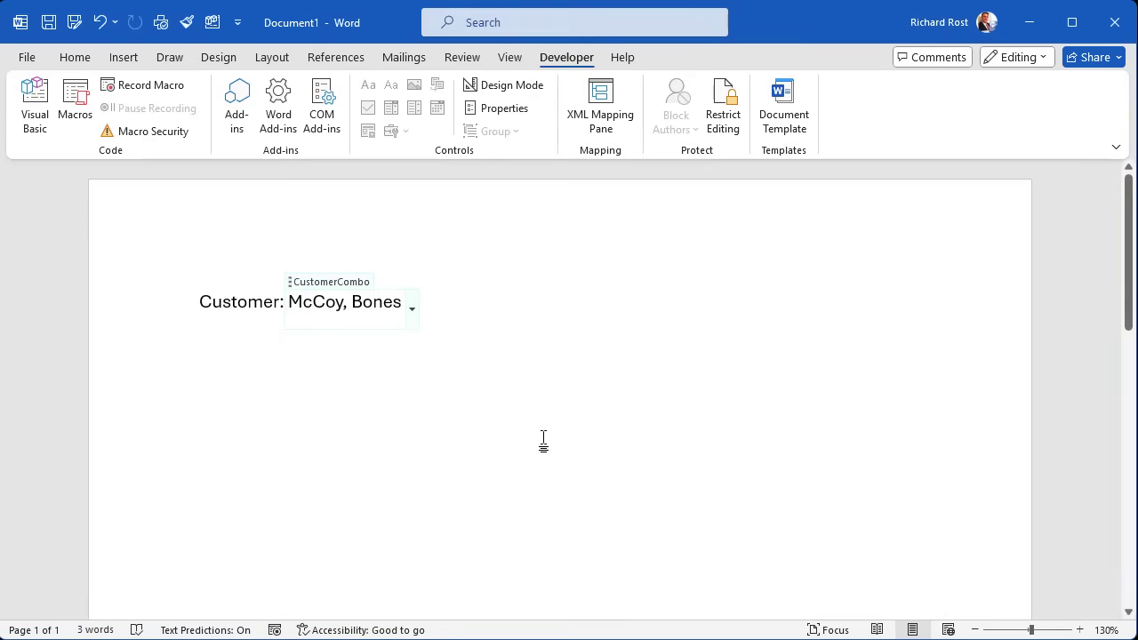
pyautogui.click(543, 441)
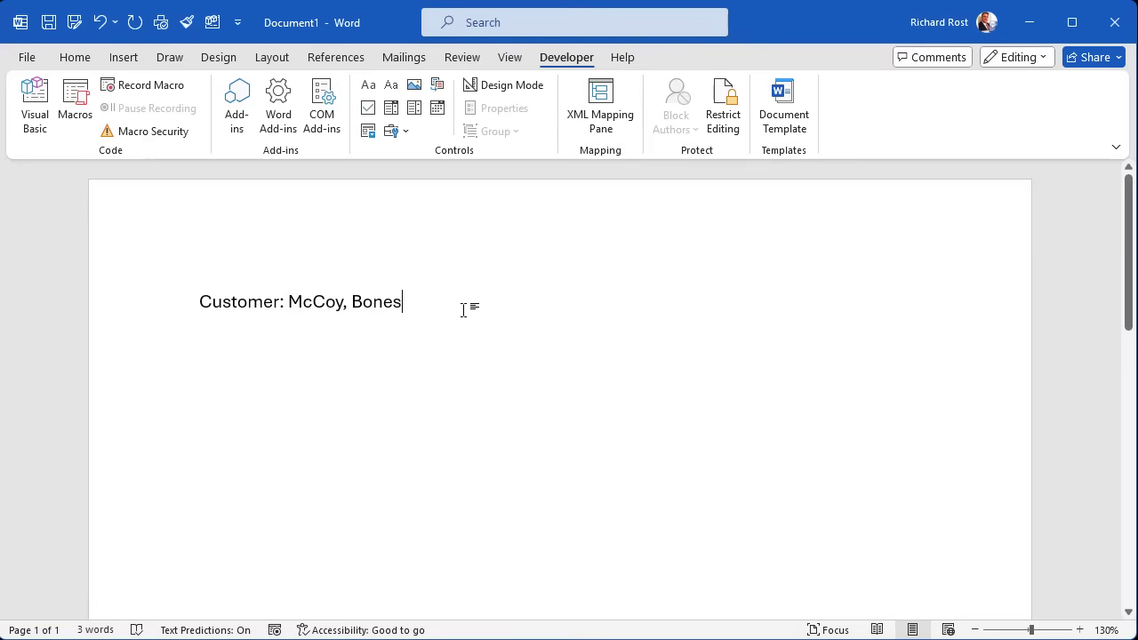
# - Highlight the chosen customer's name in yellow and deselect it
pyautogui.click(328, 301)
pyautogui.click(301, 302)
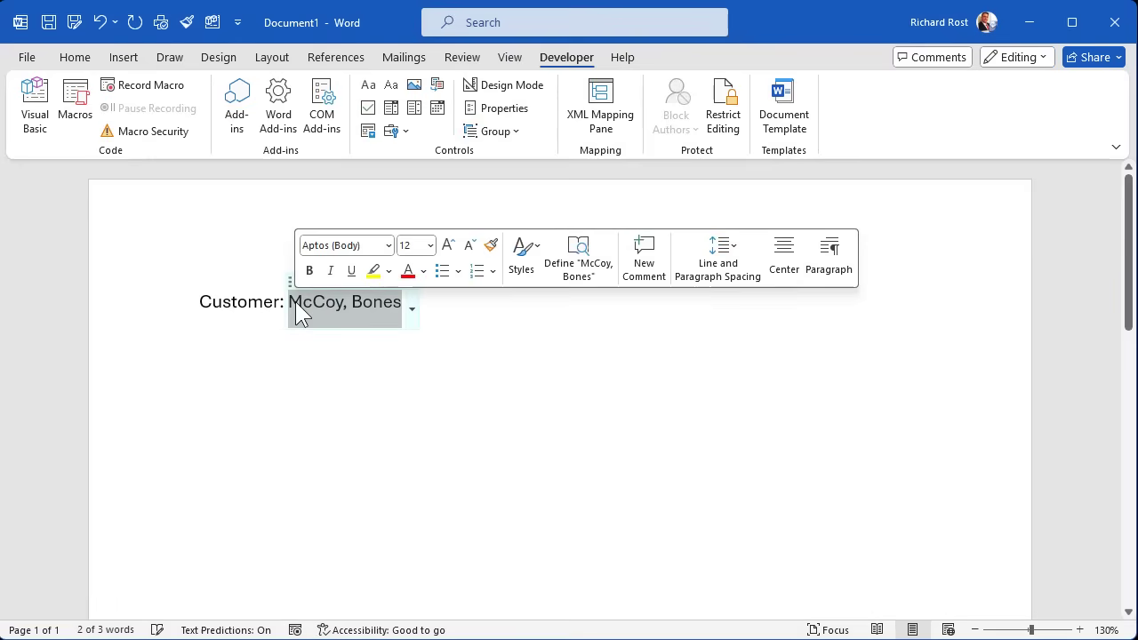
pyautogui.click(374, 274)
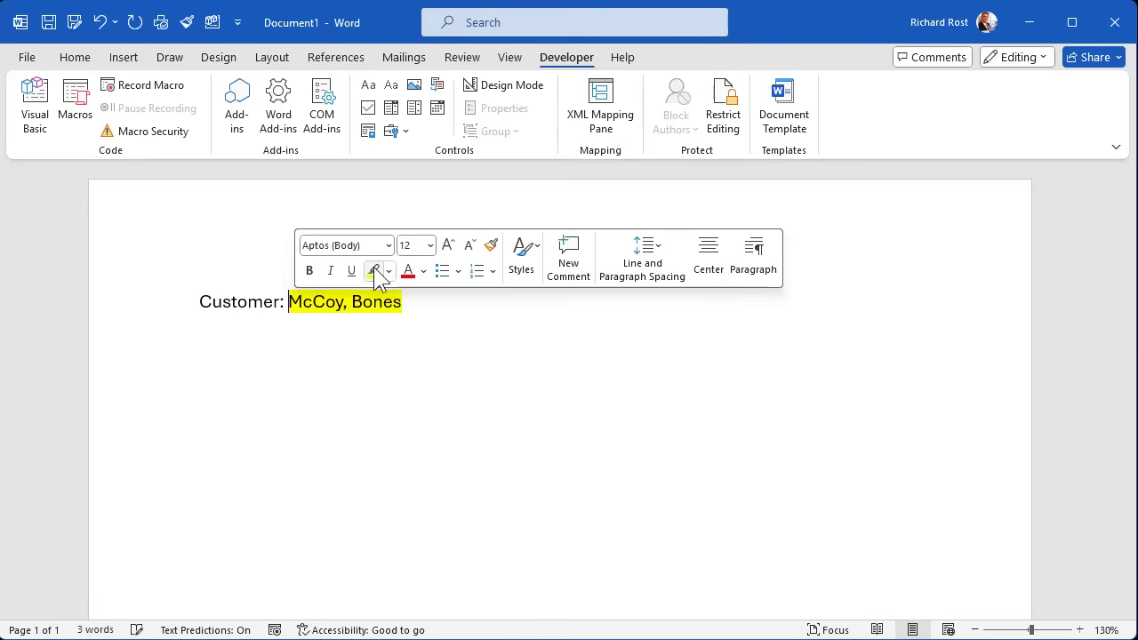
pyautogui.click(478, 388)
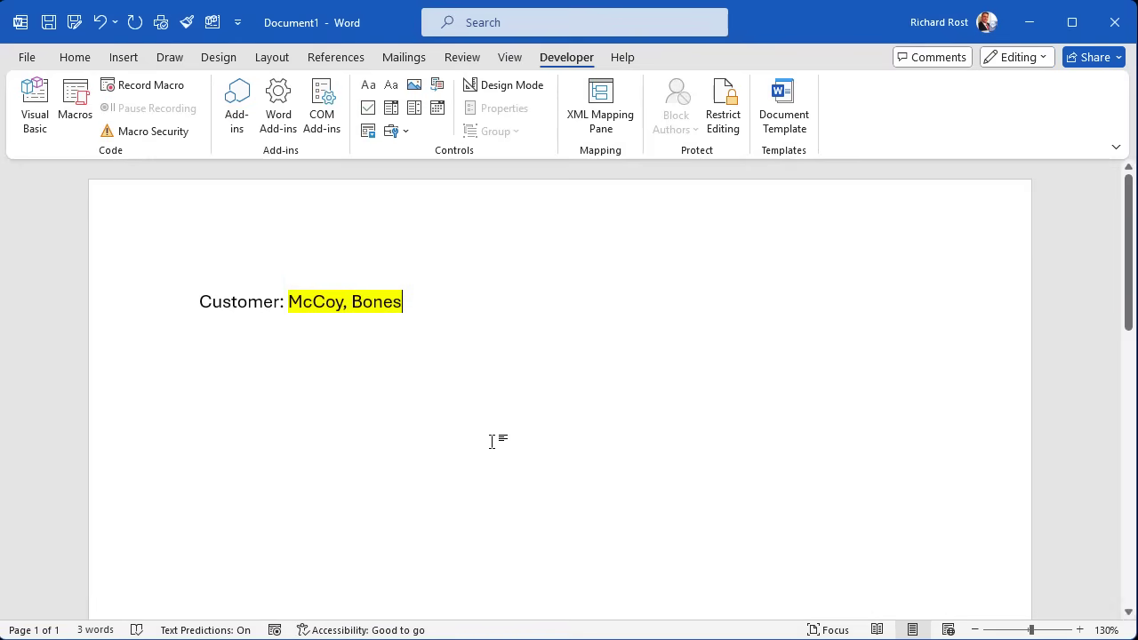
pyautogui.press('Return')
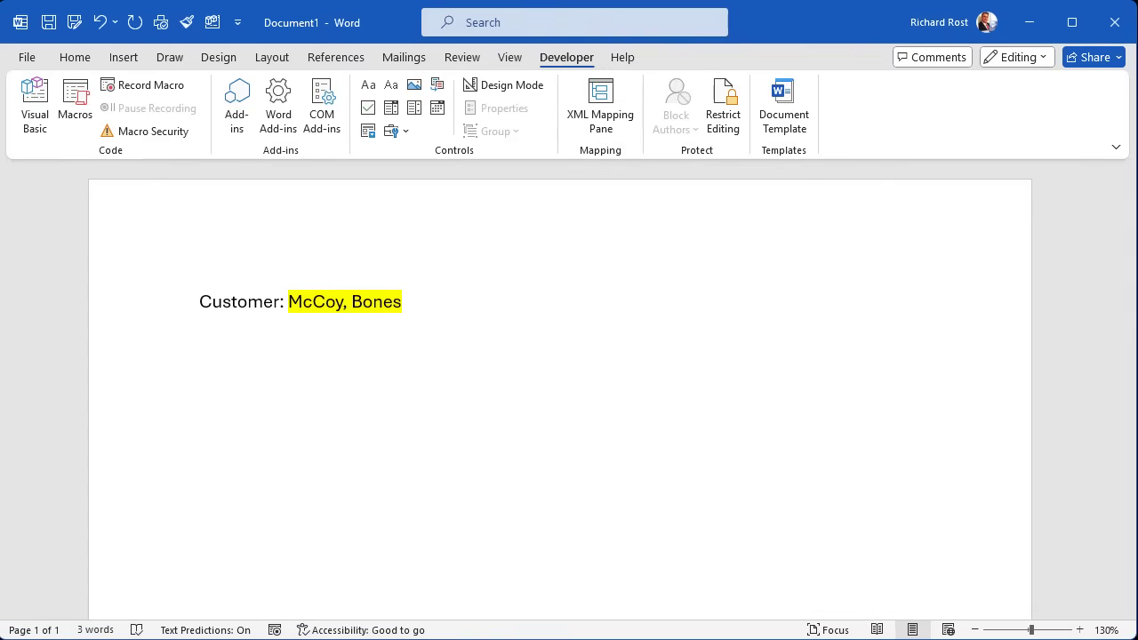
# - Check how the CustomerCombo control looks with the cursor inside it and outside it
pyautogui.click(330, 309)
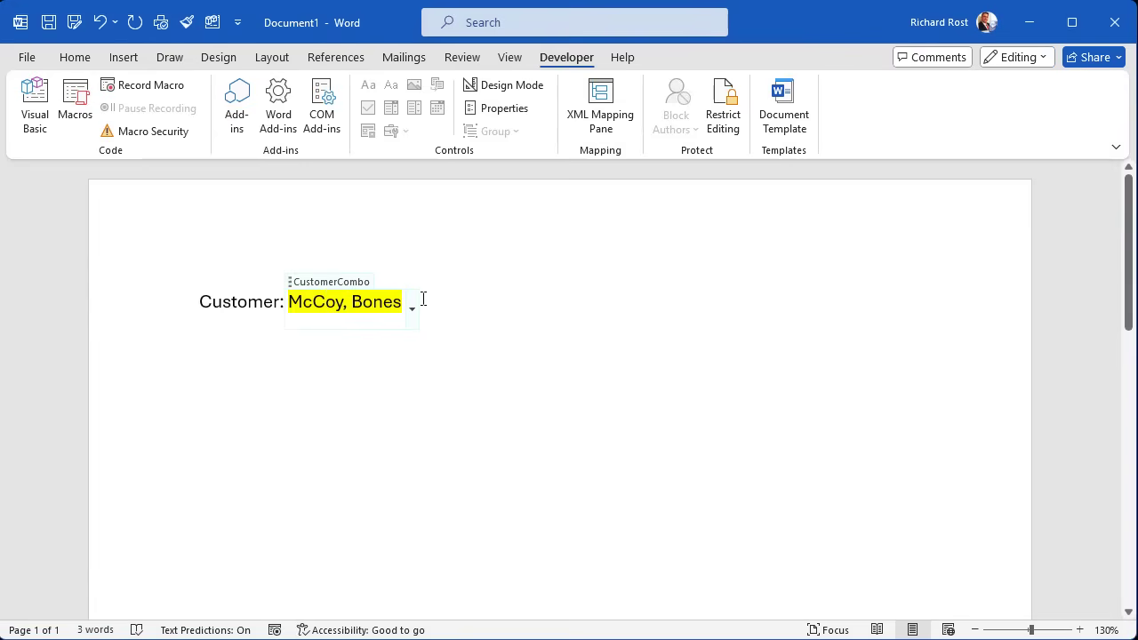
pyautogui.click(483, 414)
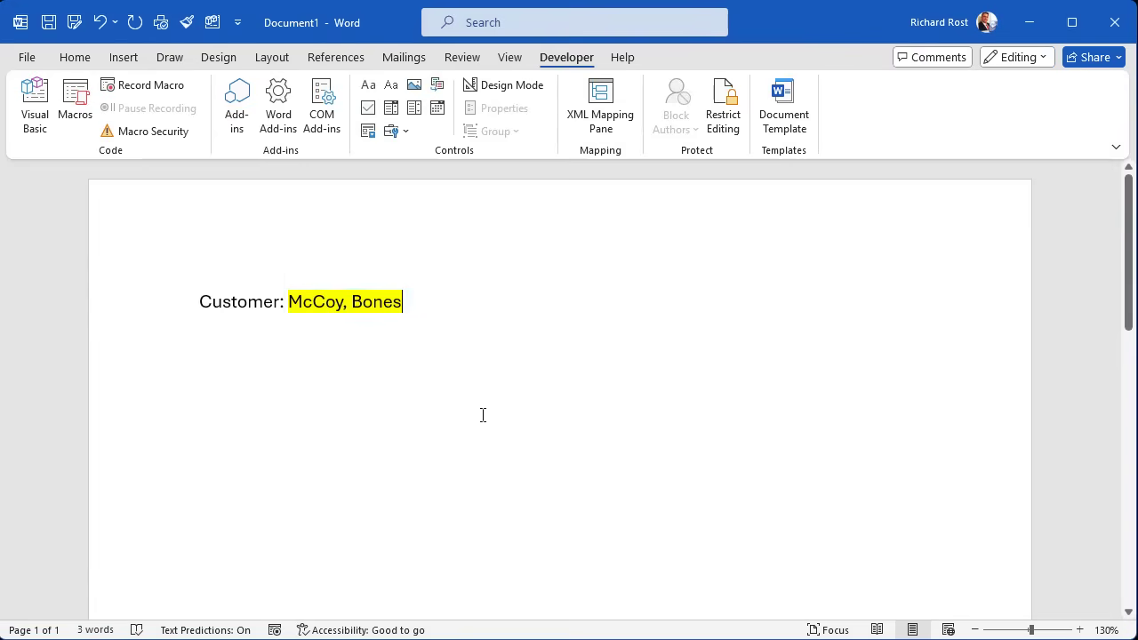
pyautogui.click(397, 302)
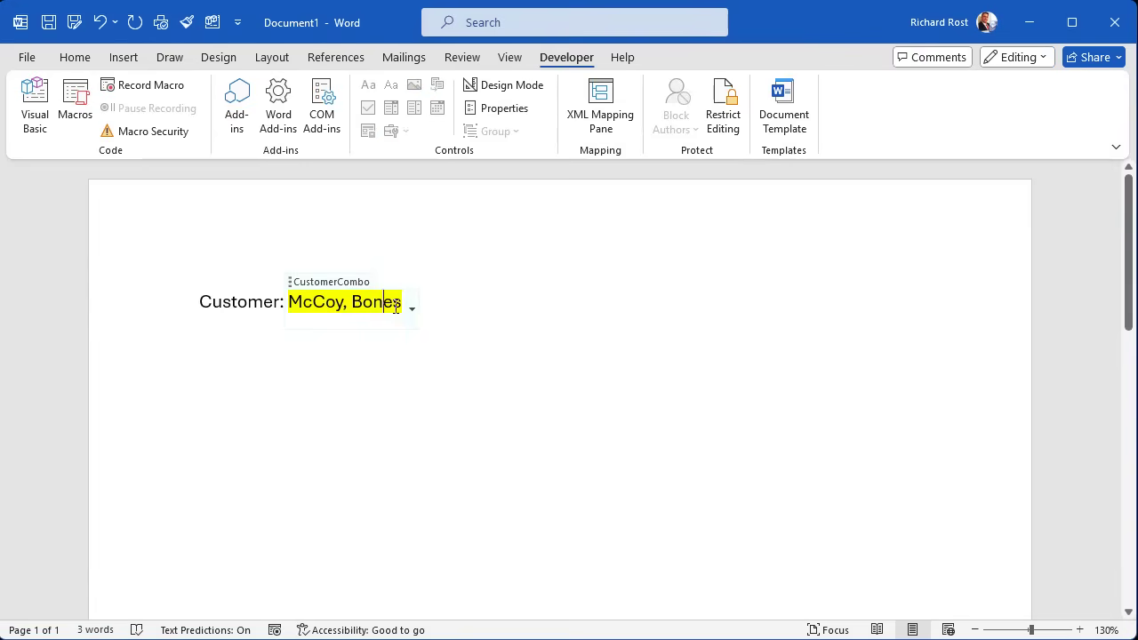
# - Reset the CustomerCombo control to its "Choose an item." placeholder and leave the control
pyautogui.click(412, 309)
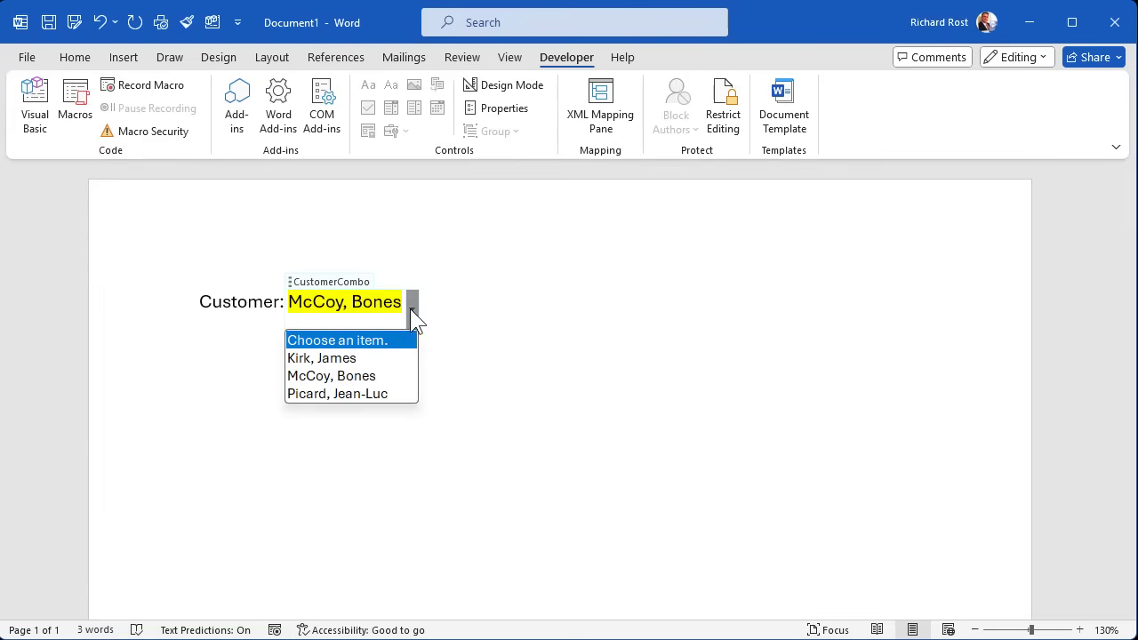
pyautogui.click(320, 341)
pyautogui.click(518, 359)
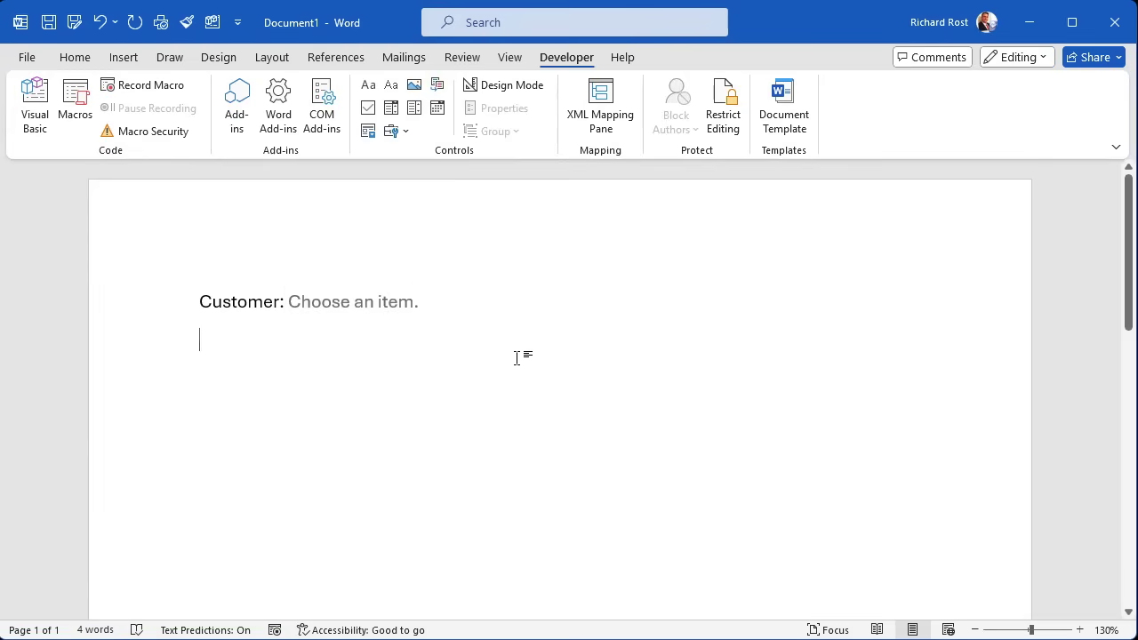
# - Save the document as CustomerCombo.docx in the Documents folder on My Drive
pyautogui.hotkey('ctrl', 's')
pyautogui.write('Cus')
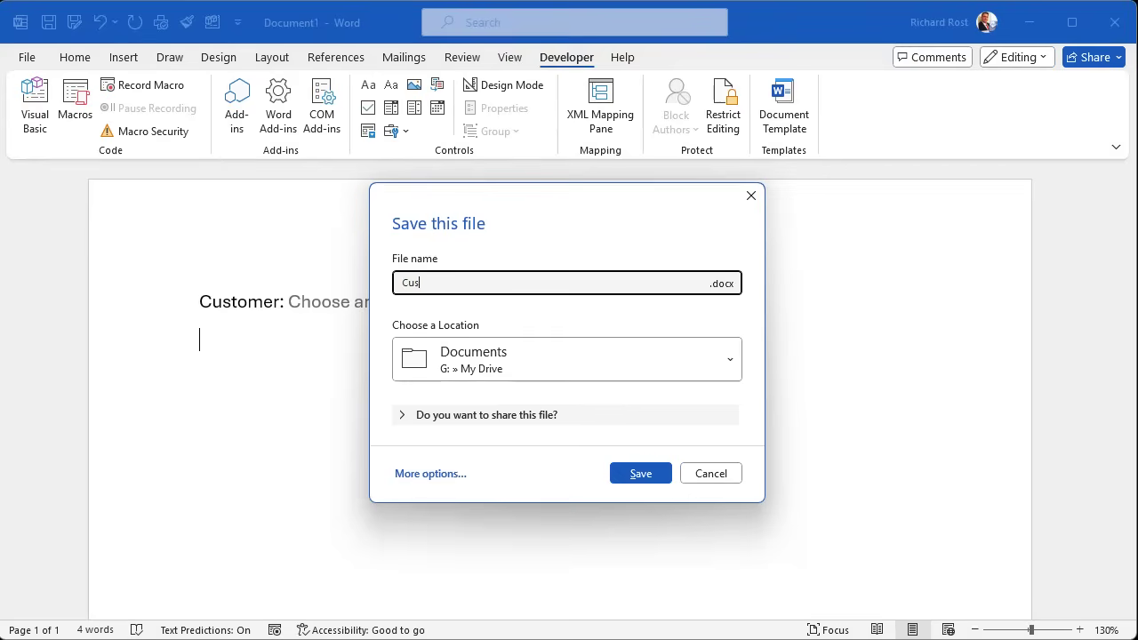
pyautogui.write('tomerCombo')
pyautogui.press('Return')
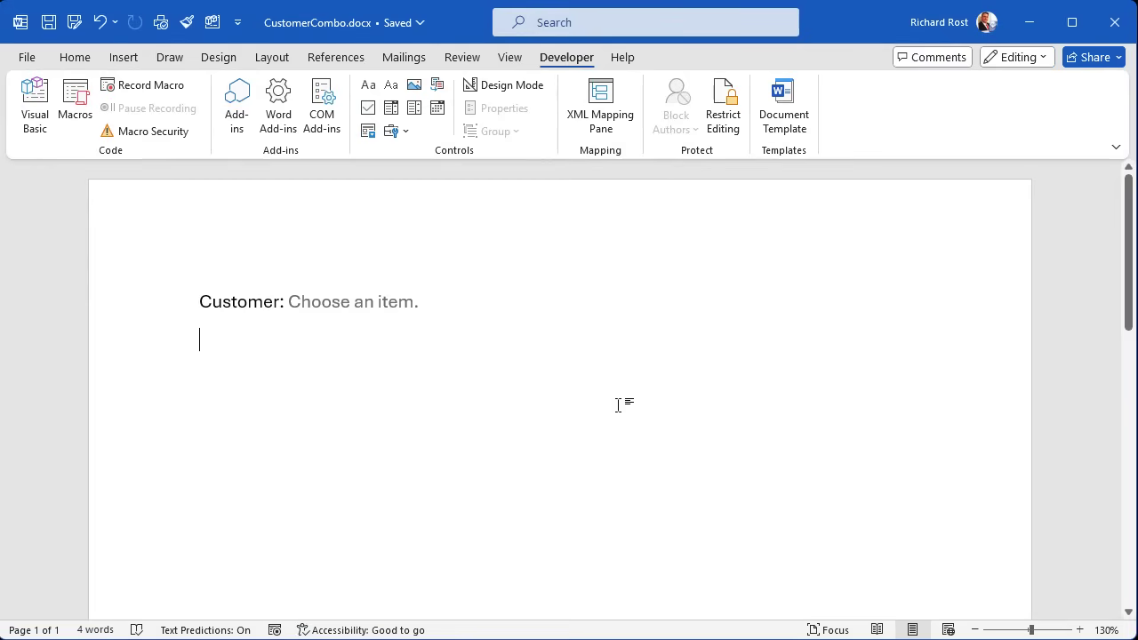
# - Select the second customer in the saved document's CustomerCombo list
pyautogui.click(341, 302)
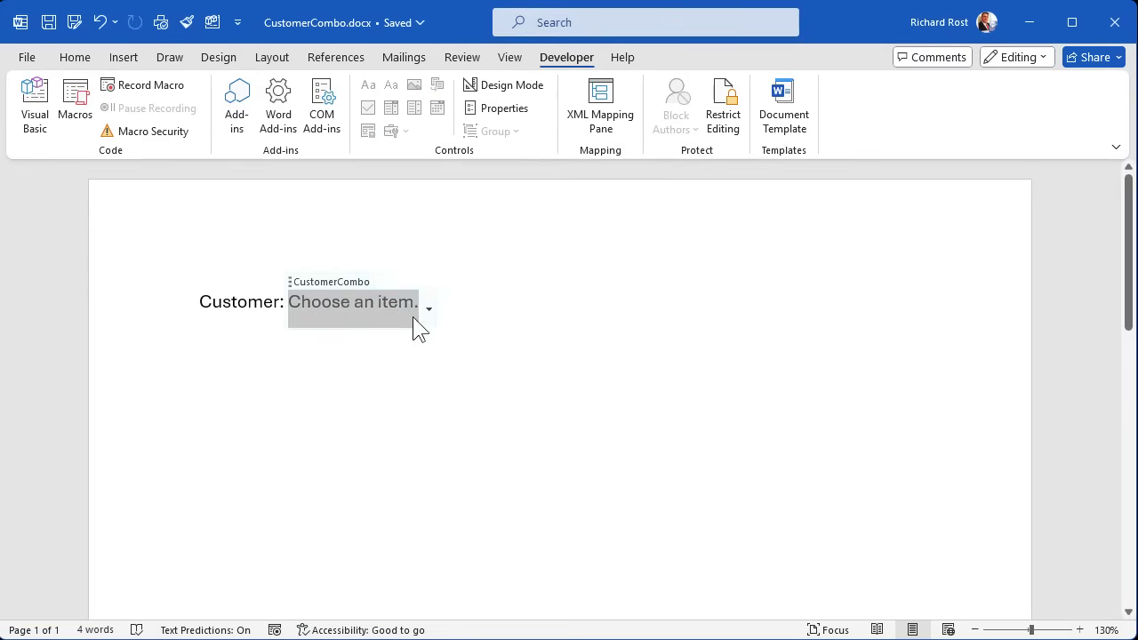
pyautogui.click(429, 308)
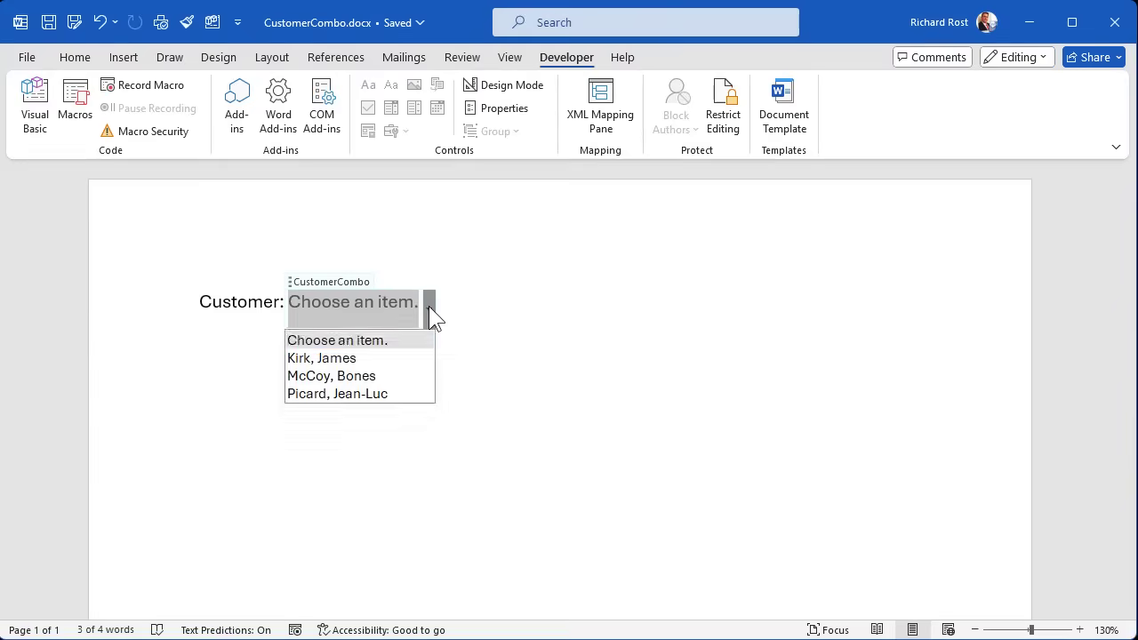
pyautogui.click(380, 377)
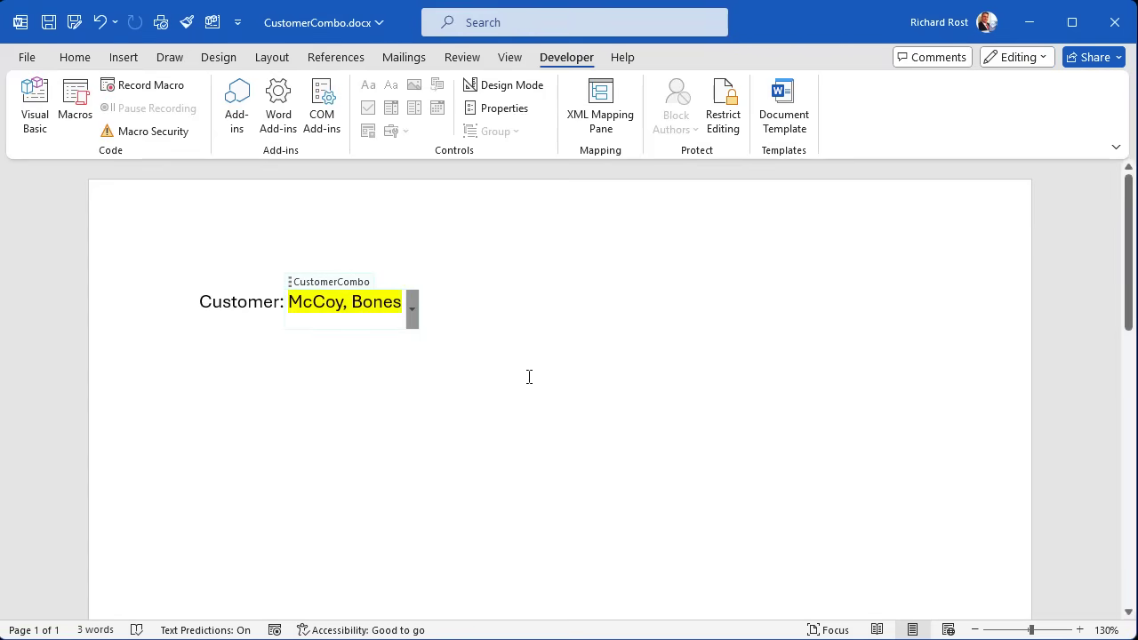